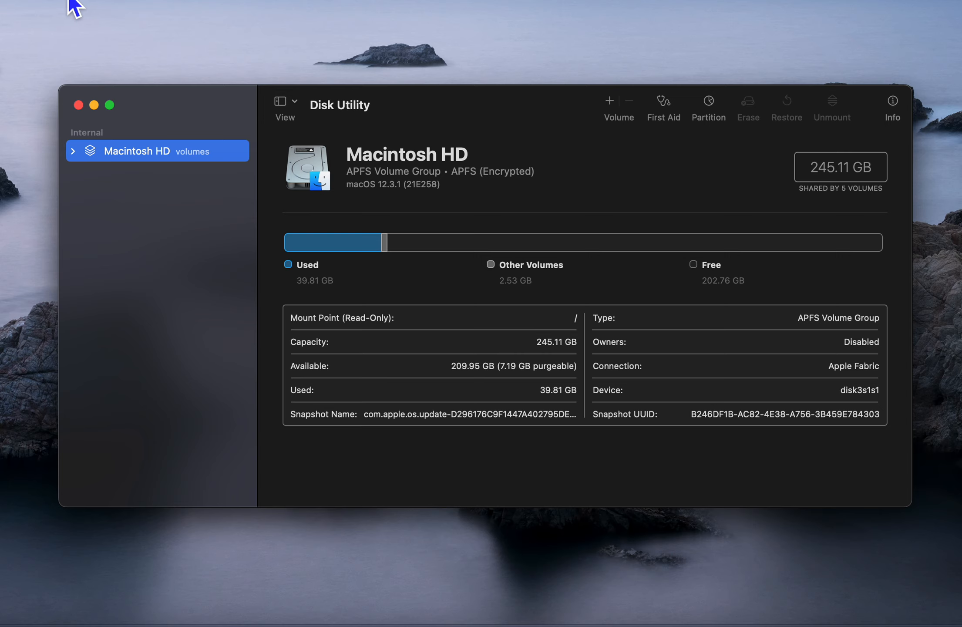
# - Start a new disk image from a folder via File > New Image > Image from Folder
pyautogui.click(65, 2)
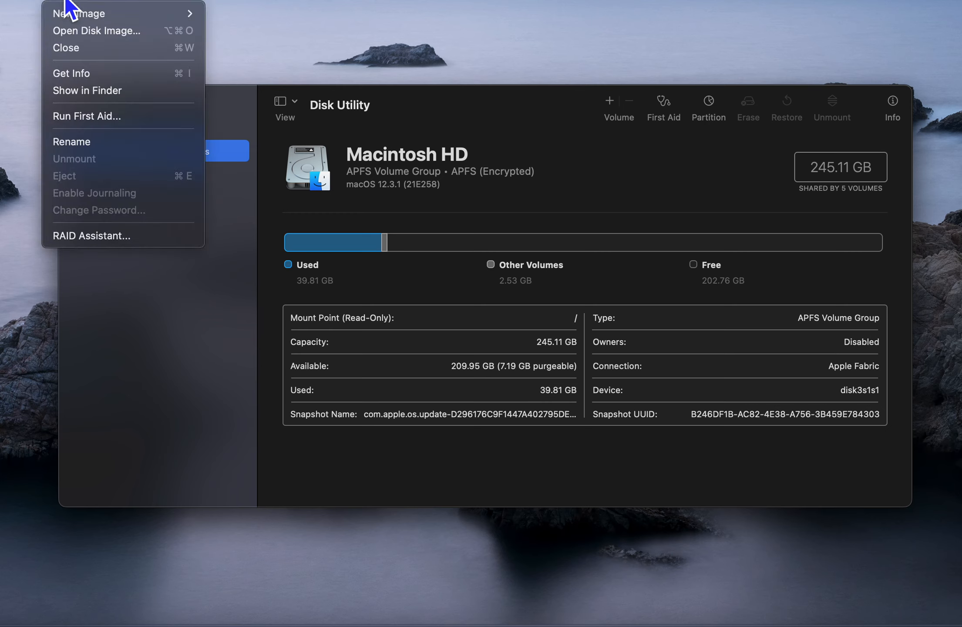
pyautogui.moveTo(90, 18)
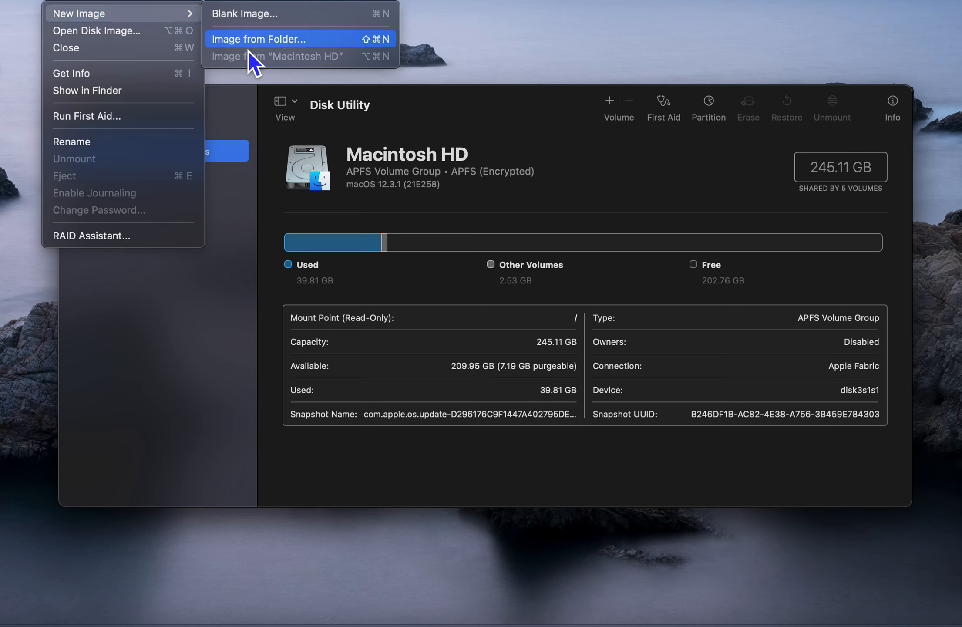
pyautogui.click(288, 43)
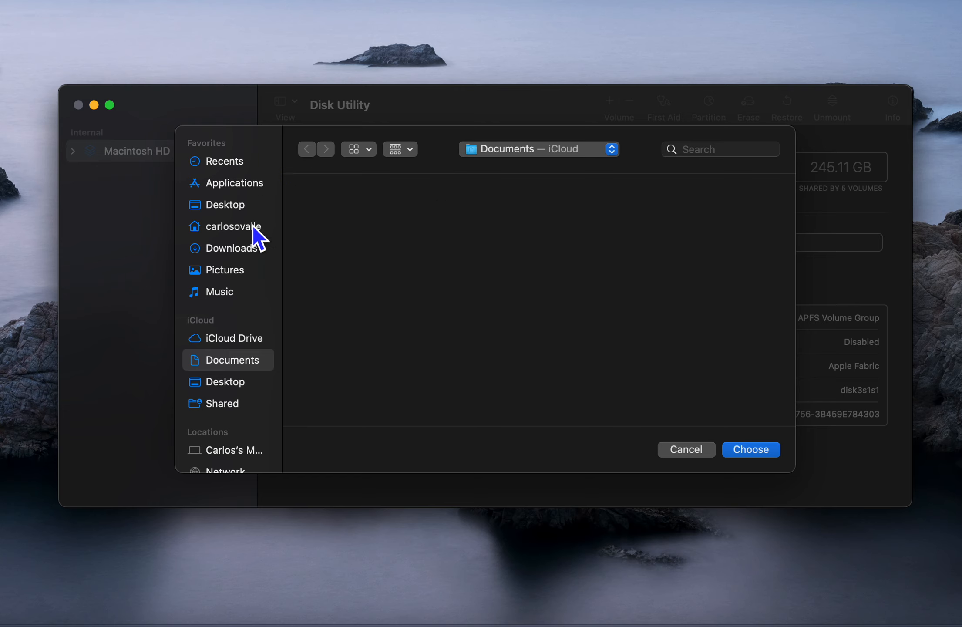
# - Choose the 'random anime pictures' folder on the Desktop as the image source
pyautogui.click(246, 211)
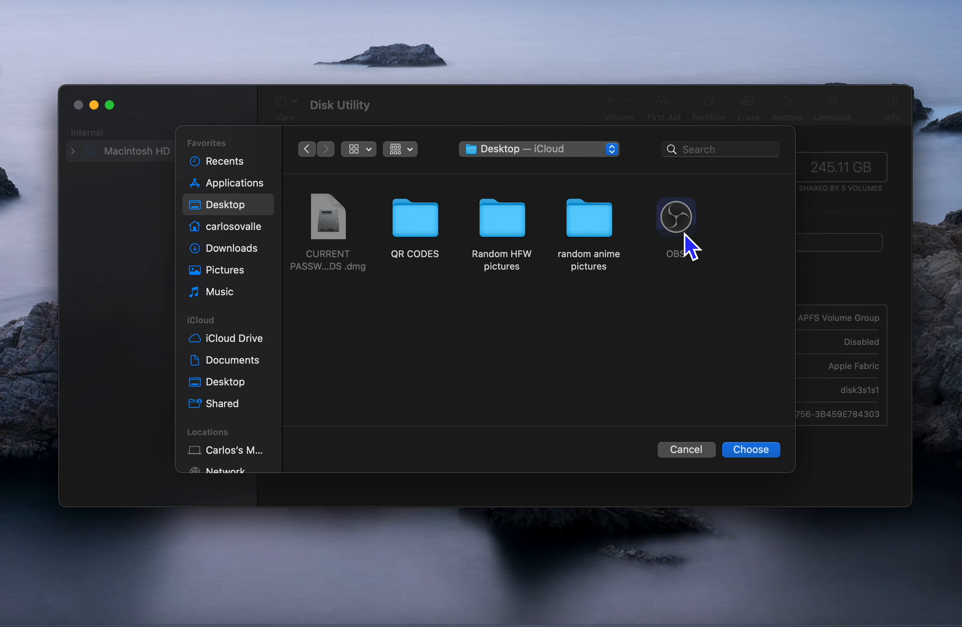
pyautogui.doubleClick(589, 221)
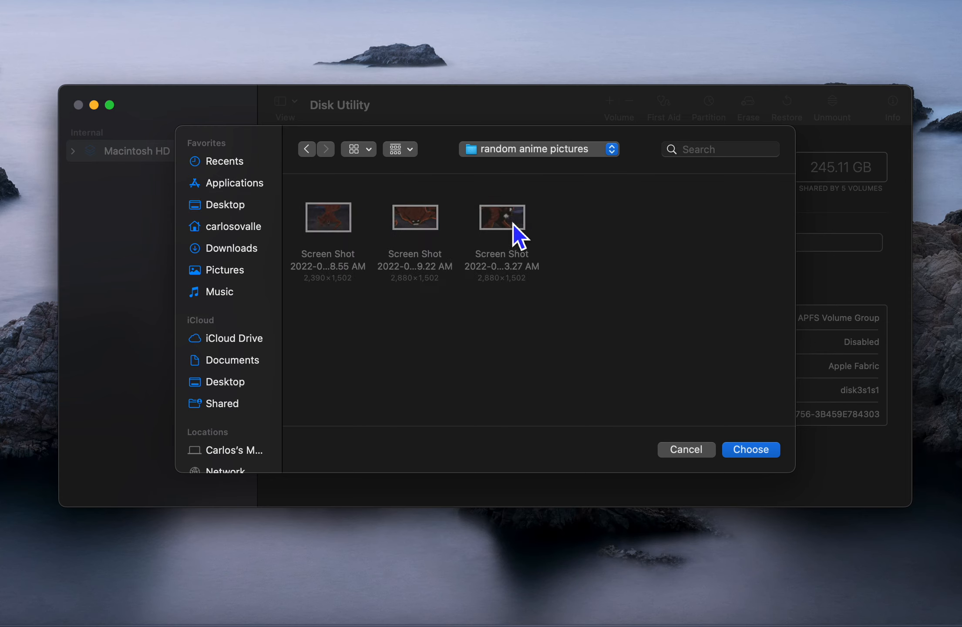
pyautogui.click(309, 151)
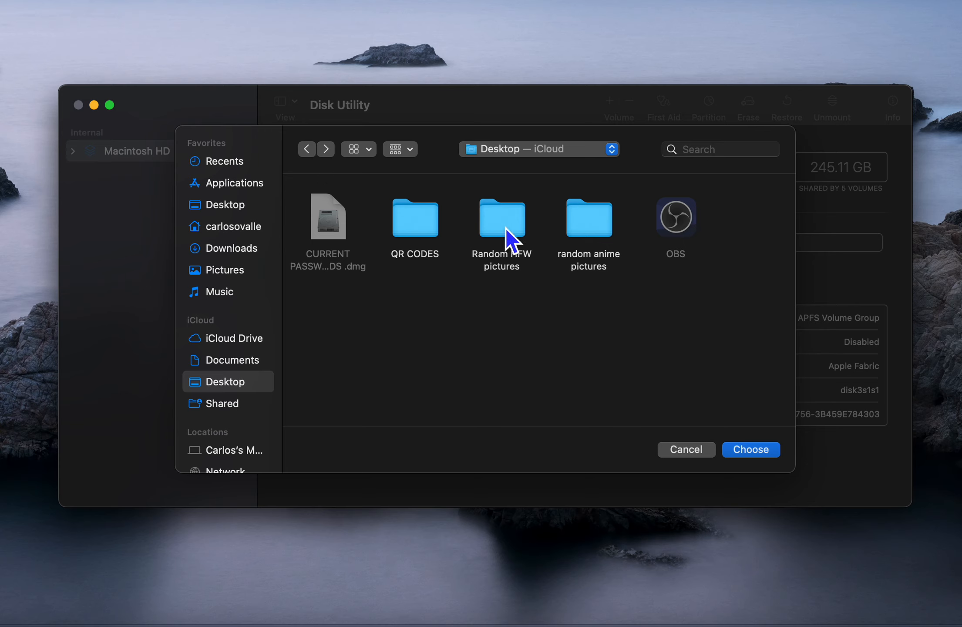
pyautogui.click(578, 230)
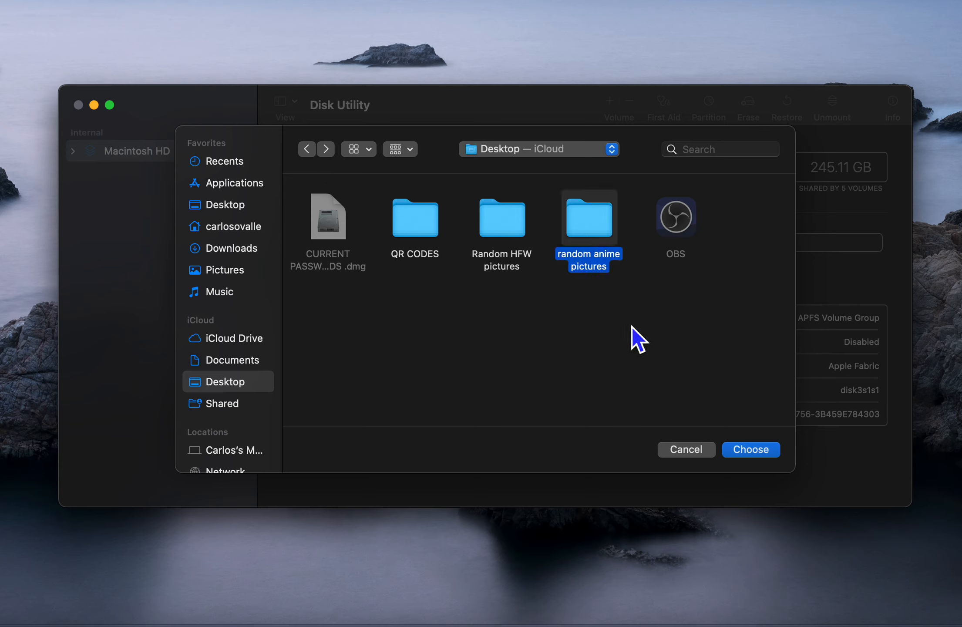
pyautogui.click(755, 448)
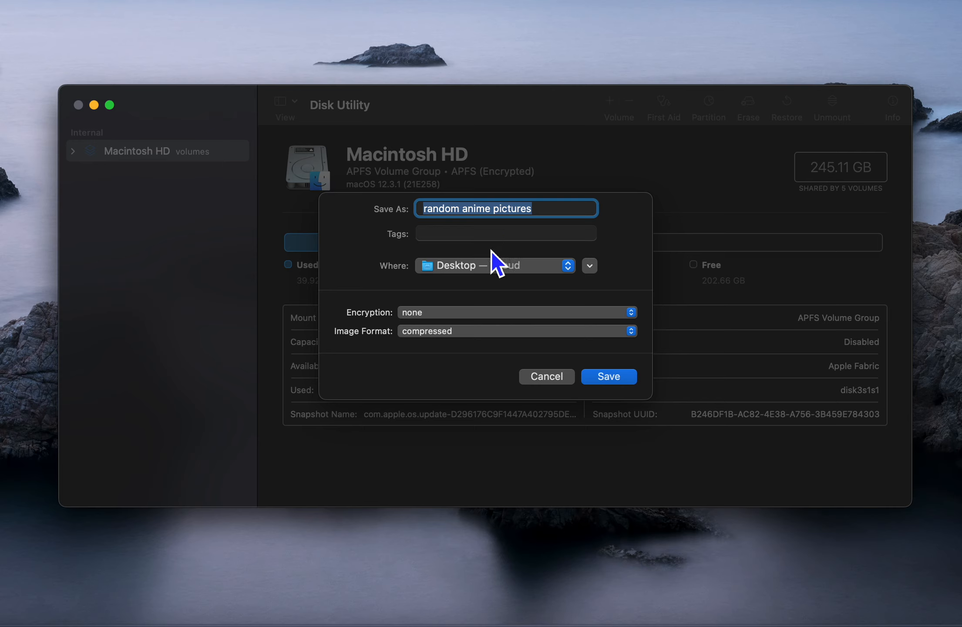
# - Show the Encryption menu listing none, 128-bit AES and 256-bit AES
pyautogui.click(547, 222)
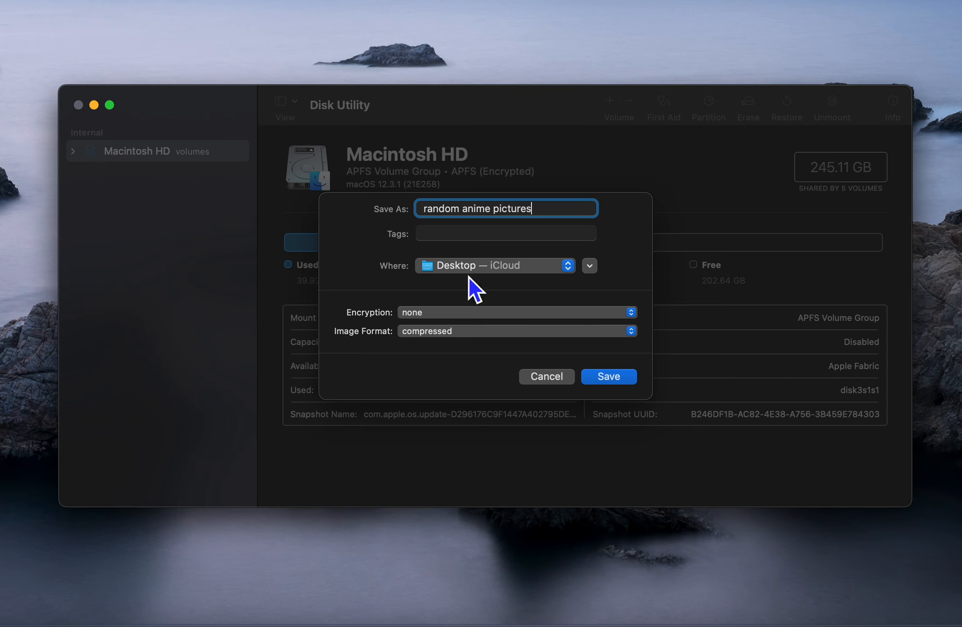
pyautogui.click(443, 317)
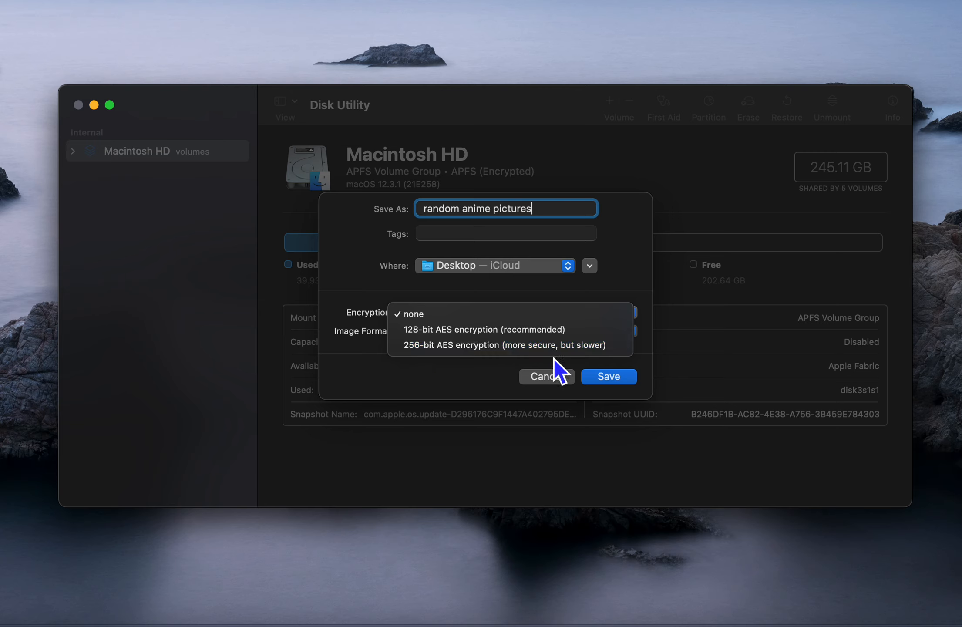
# - Select 128-bit AES and enter the same four-character password in Password and Verify
pyautogui.click(472, 335)
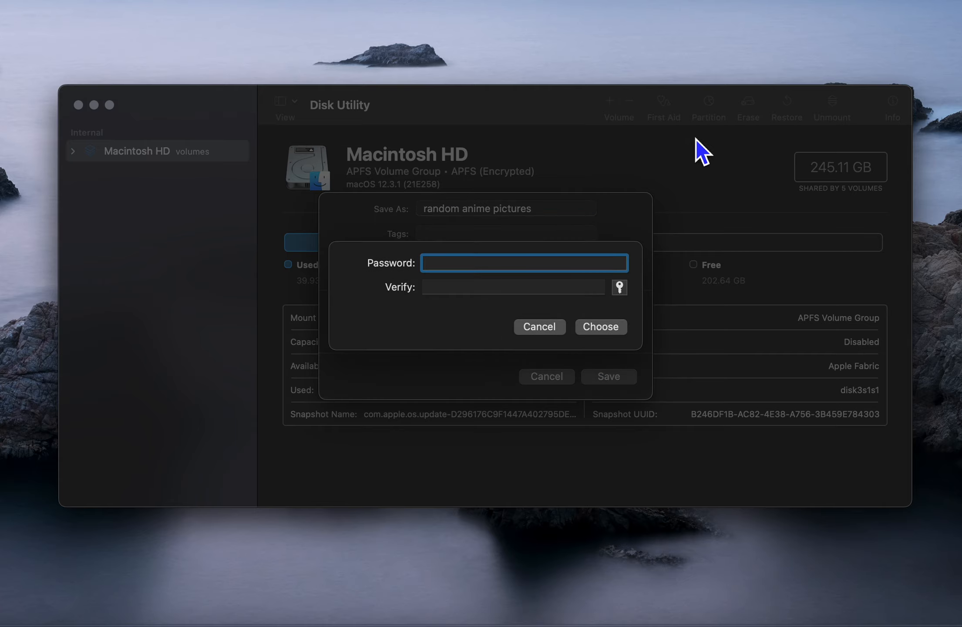
pyautogui.write('••••••••')
pyautogui.click(565, 291)
pyautogui.write('••••••••')
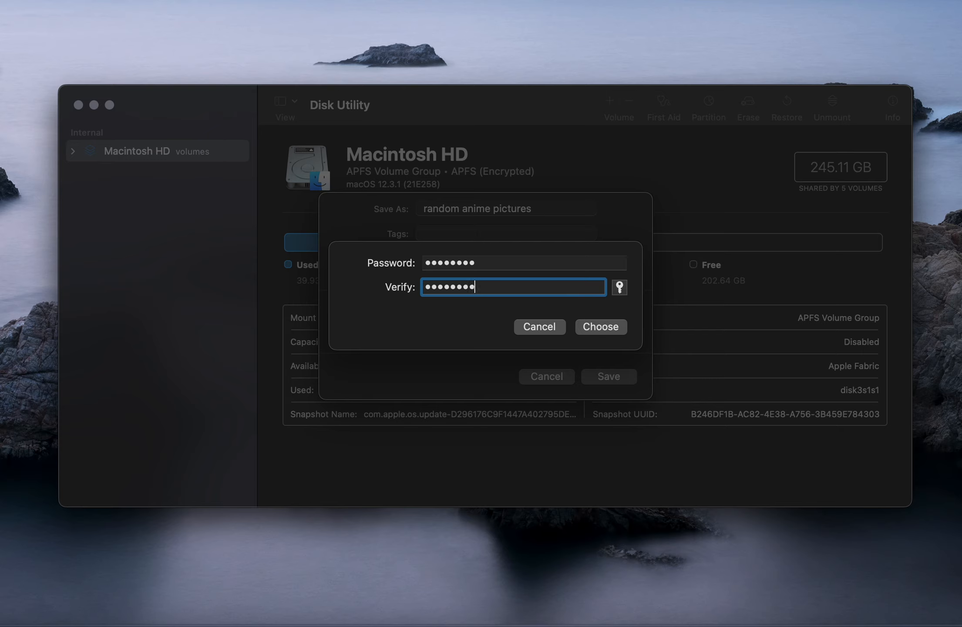
pyautogui.write('•')
pyautogui.press('BackSpace')
pyautogui.press('BackSpace')
pyautogui.press('BackSpace')
pyautogui.press('BackSpace')
pyautogui.press('BackSpace')
pyautogui.press('BackSpace')
pyautogui.press('BackSpace')
pyautogui.press('BackSpace')
pyautogui.press('BackSpace')
pyautogui.press('BackSpace')
pyautogui.click(513, 265)
pyautogui.press('BackSpace')
pyautogui.press('BackSpace')
pyautogui.press('BackSpace')
pyautogui.press('BackSpace')
pyautogui.press('BackSpace')
pyautogui.press('BackSpace')
pyautogui.press('BackSpace')
pyautogui.press('BackSpace')
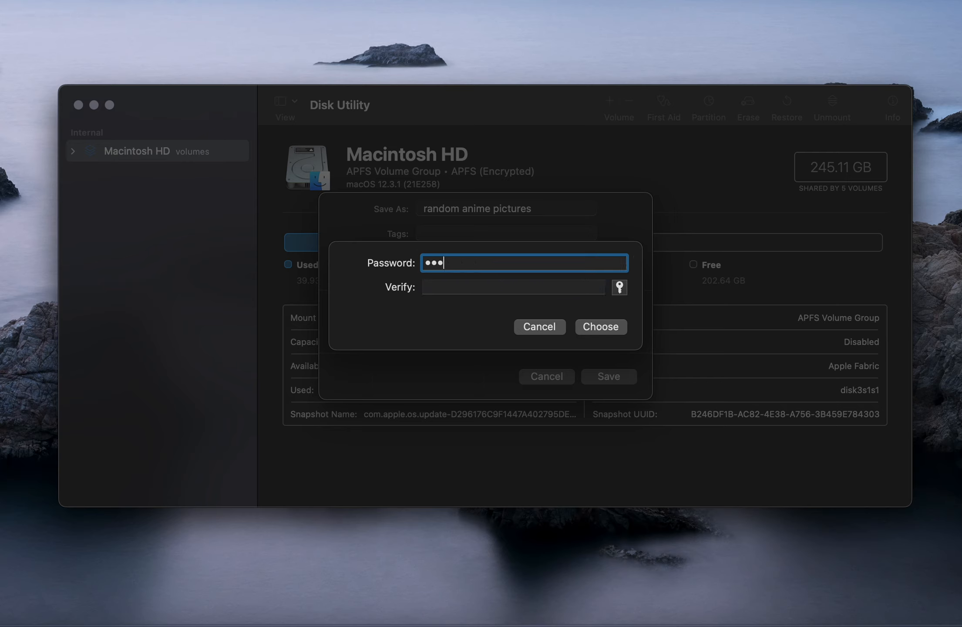
pyautogui.write('1234')
pyautogui.click(470, 287)
pyautogui.write('1234')
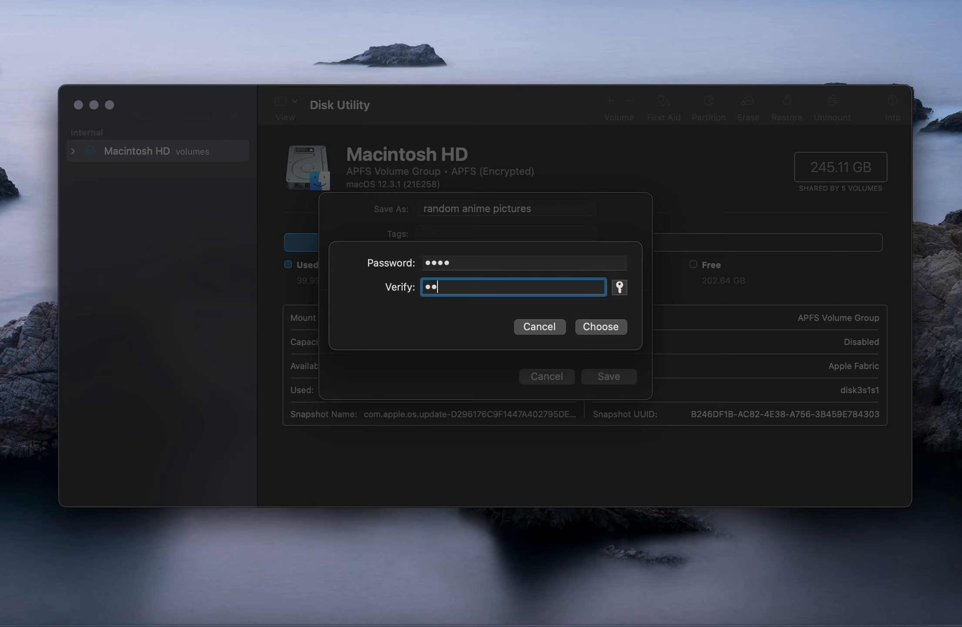
# - Confirm the password, save 'random anime pictures.dmg', then close Disk Utility when finished
pyautogui.click(605, 331)
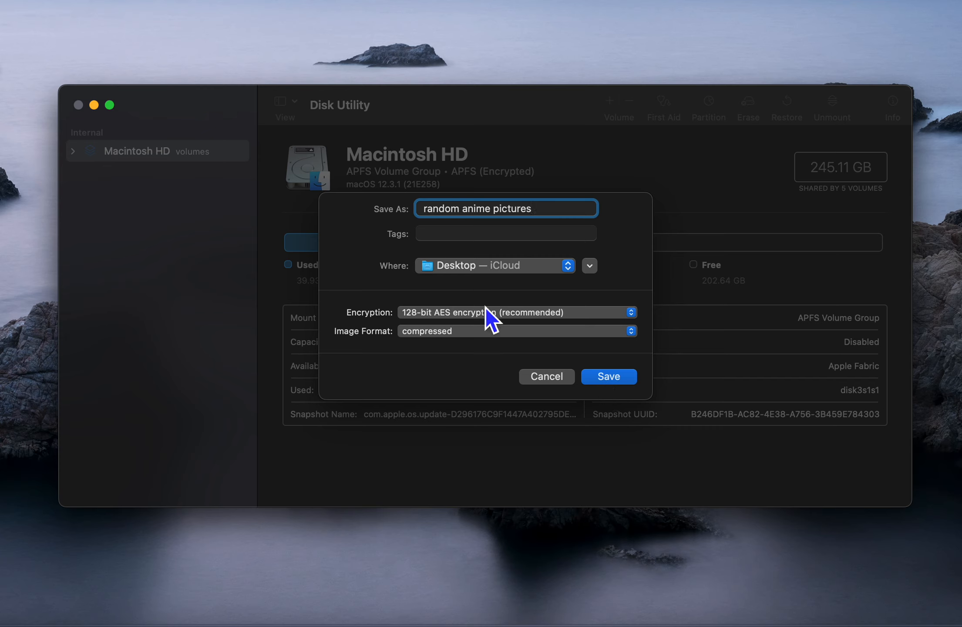
pyautogui.click(611, 377)
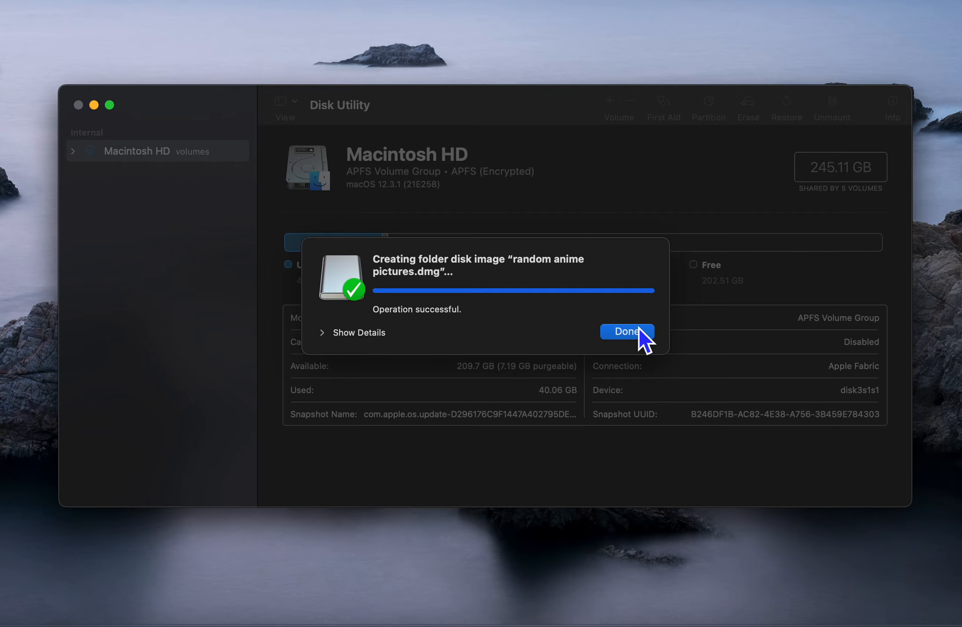
pyautogui.click(634, 335)
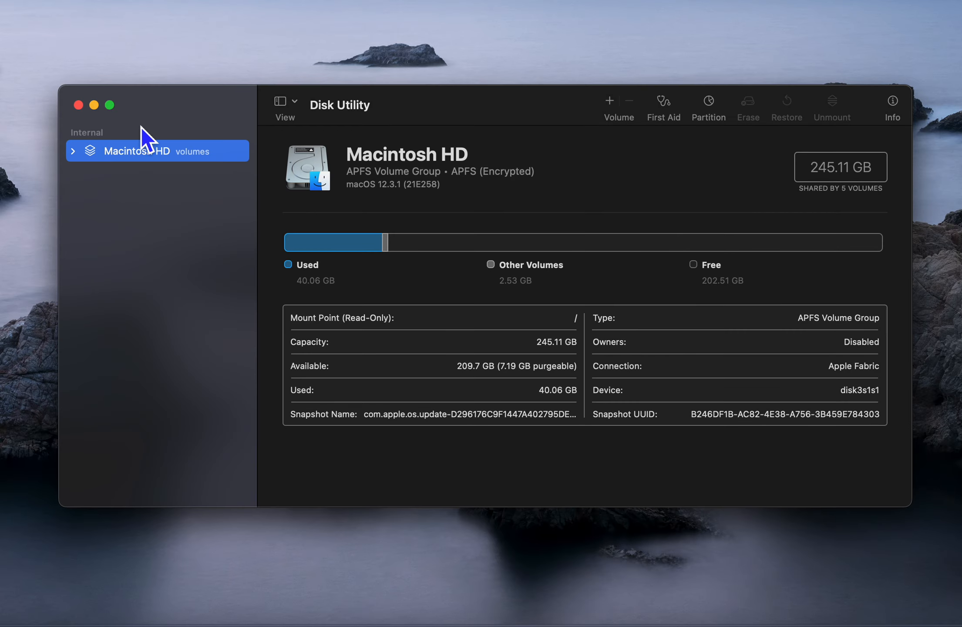
pyautogui.click(79, 105)
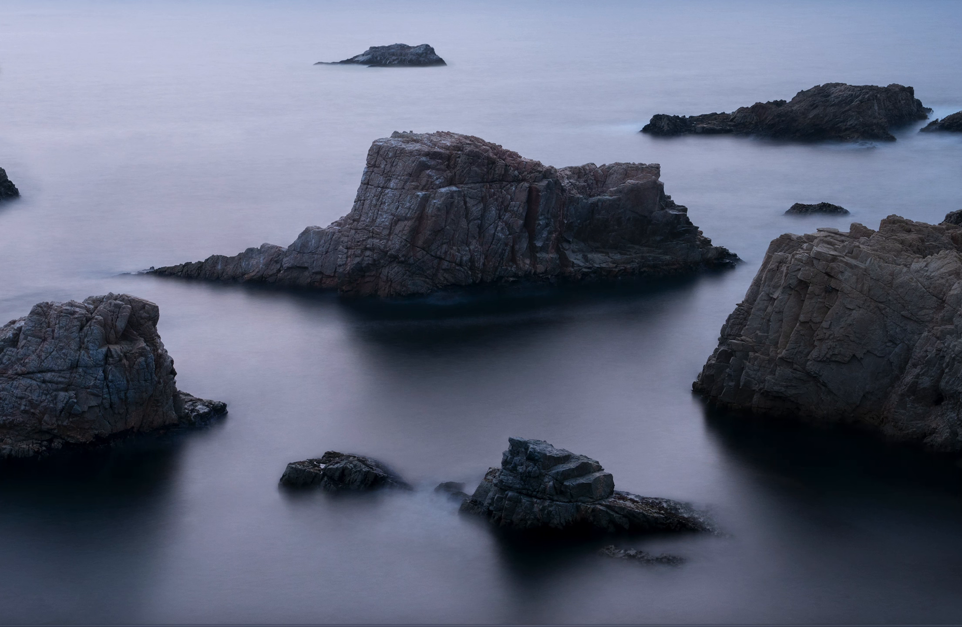
# - Move 'random anime pictures.dmg' to the desktop centre, unlock it with its password, and reposition its window
pyautogui.moveTo(960, 482); pyautogui.dragTo(467, 235)
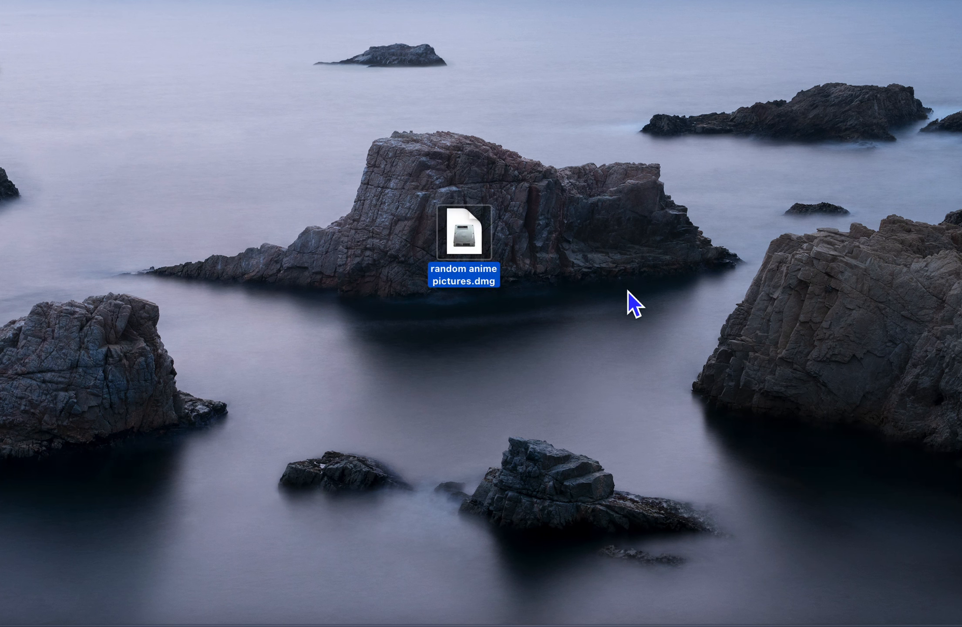
pyautogui.click(610, 276)
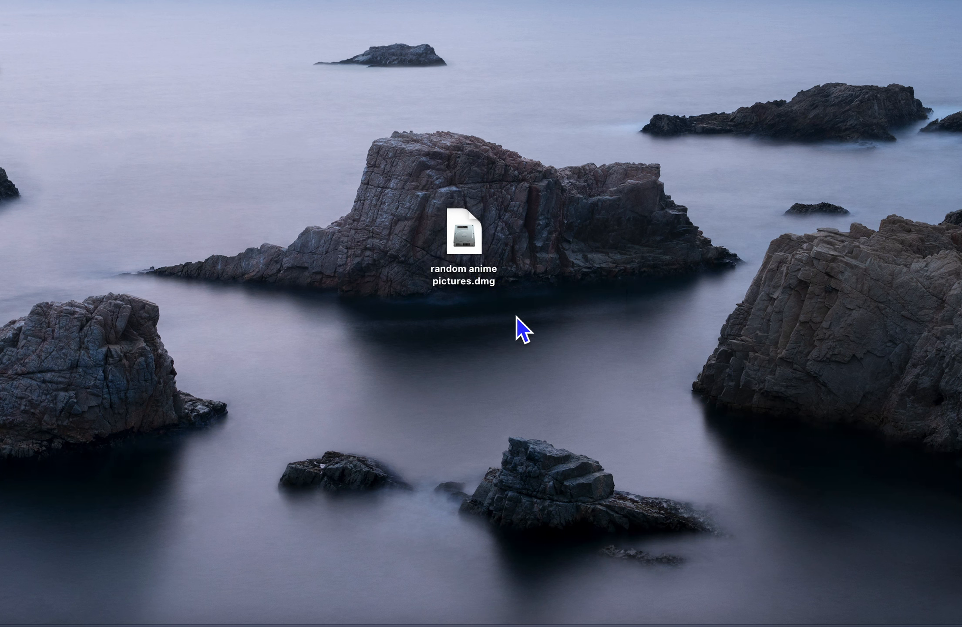
pyautogui.click(464, 246)
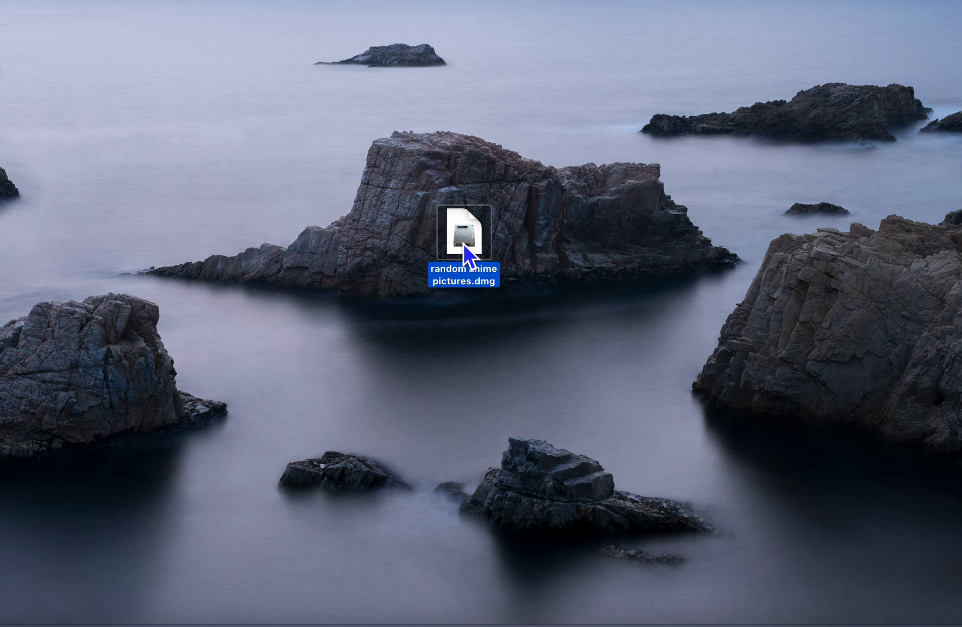
pyautogui.doubleClick(465, 246)
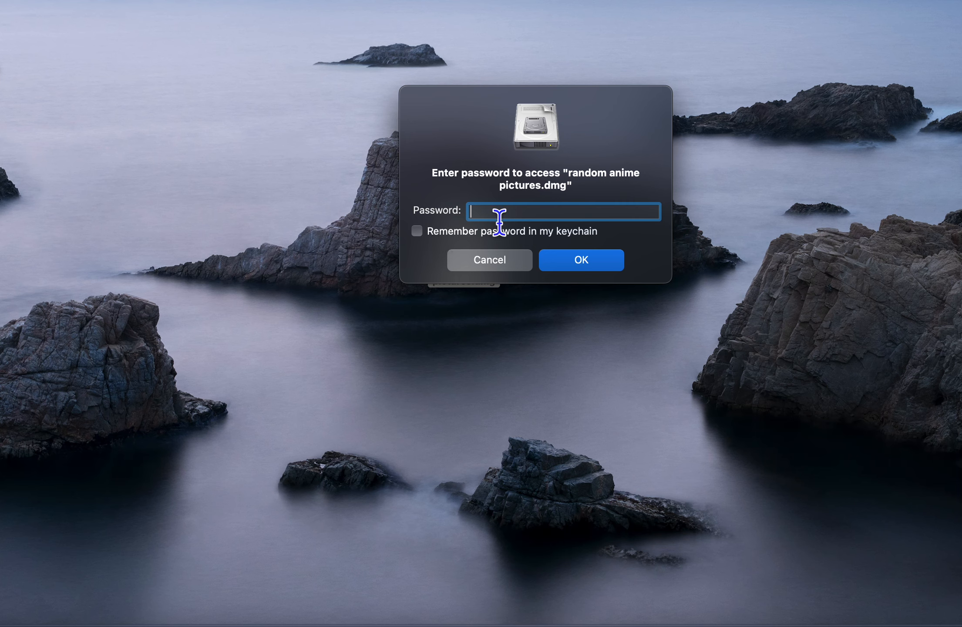
pyautogui.write('••••')
pyautogui.click(571, 264)
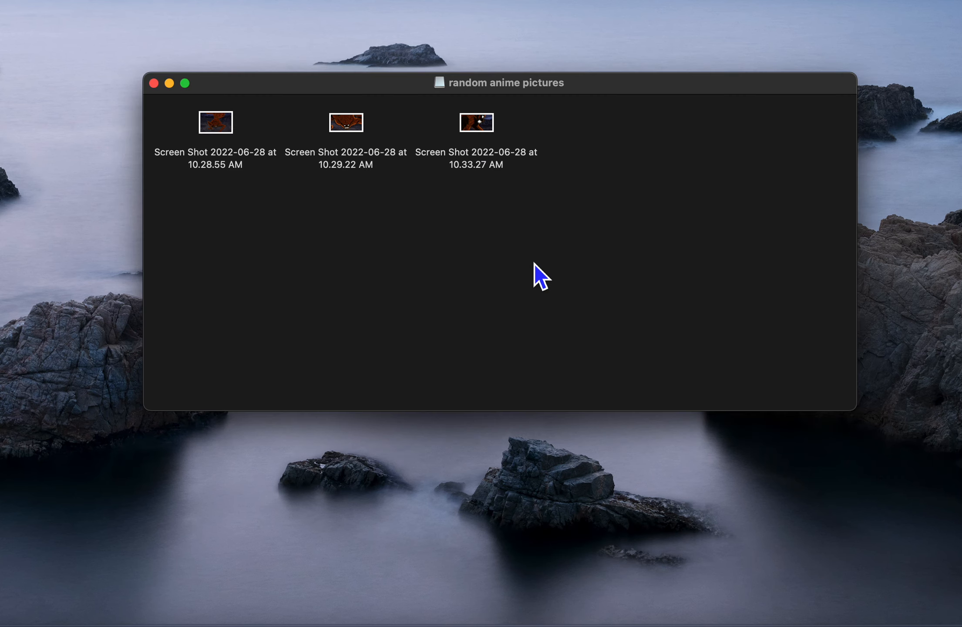
pyautogui.moveTo(367, 87)
pyautogui.mouseDown()
pyautogui.moveTo(389, 251)
pyautogui.moveTo(376, 303)
pyautogui.moveTo(369, 98)
pyautogui.mouseUp()
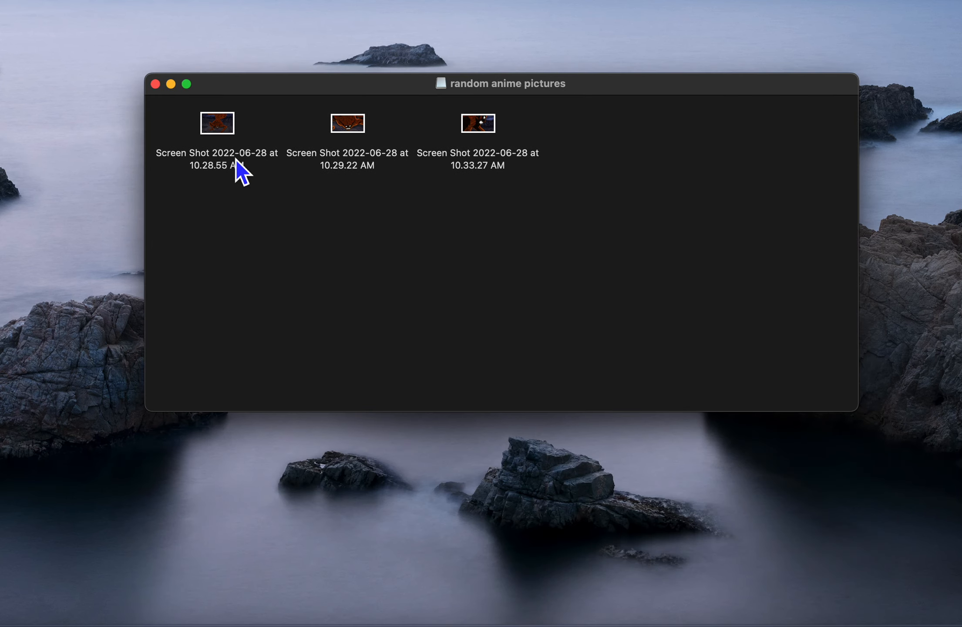